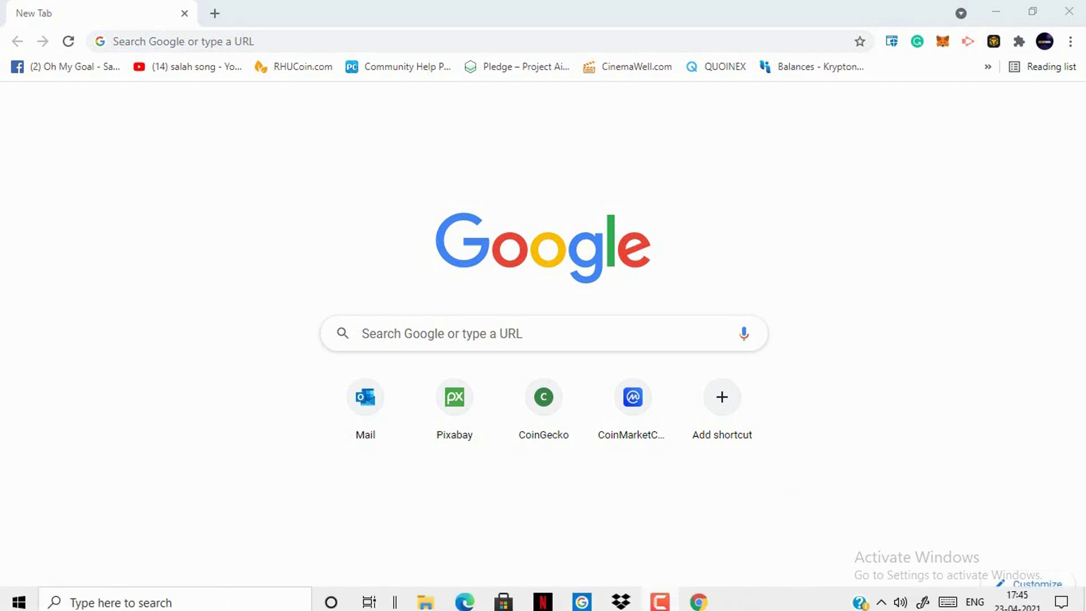
Search Google for 'binance smart chain wallet extension' from Chrome's New Tab page.
left_click(881, 596)
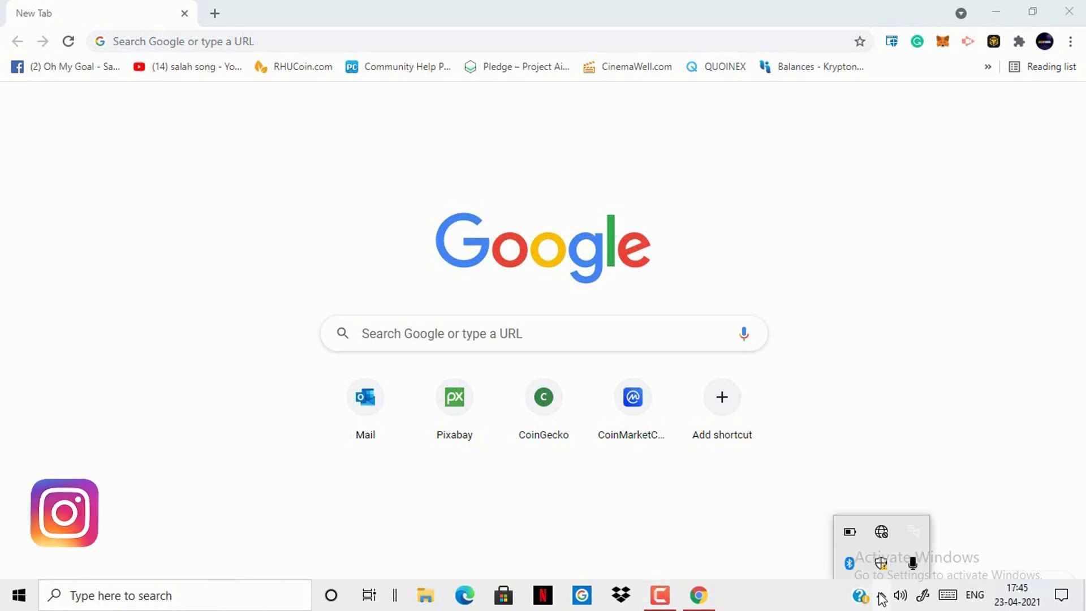
left_click(880, 597)
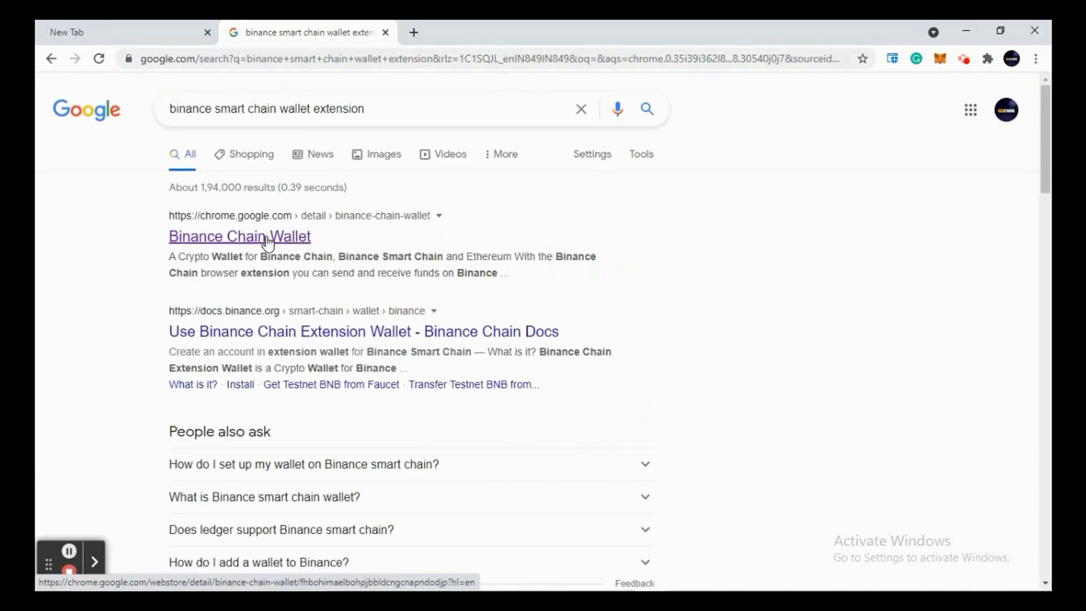
Add the Binance Chain Wallet extension from the Chrome Web Store and launch its welcome screen.
left_click(266, 242)
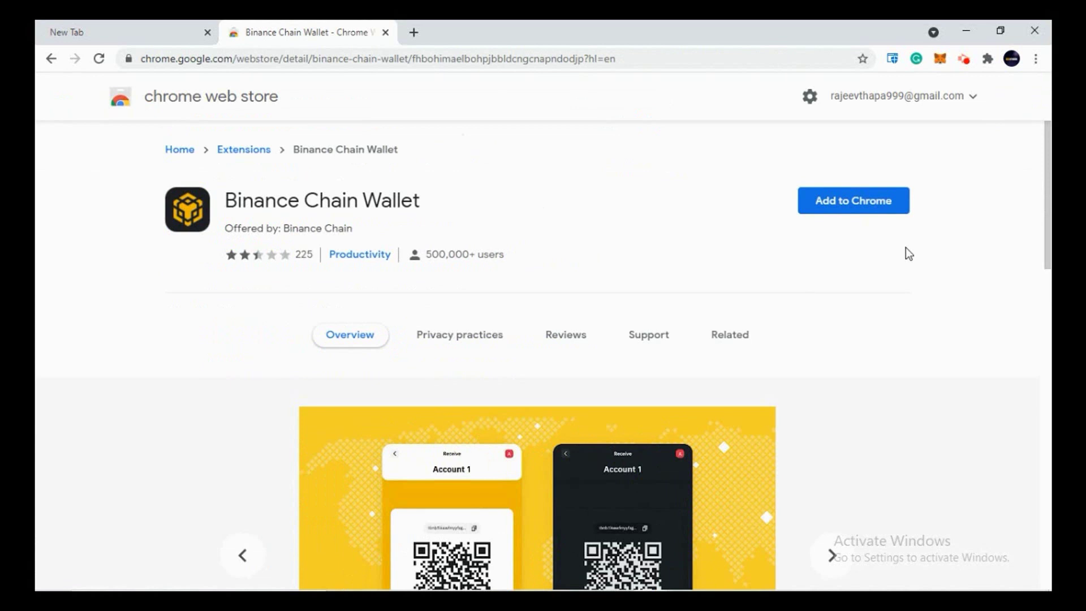
left_click(853, 201)
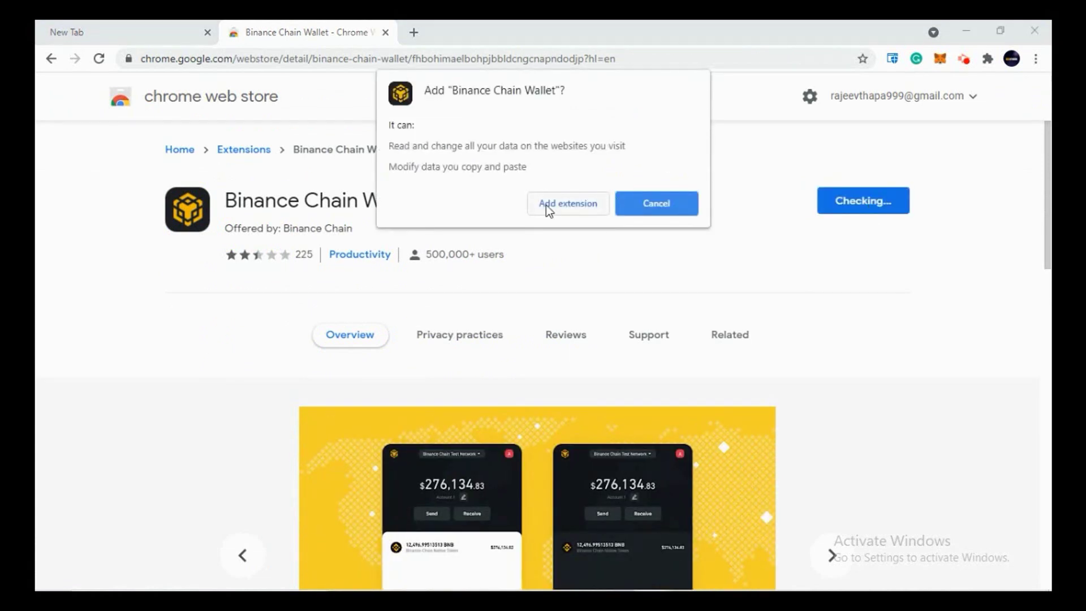
left_click(558, 204)
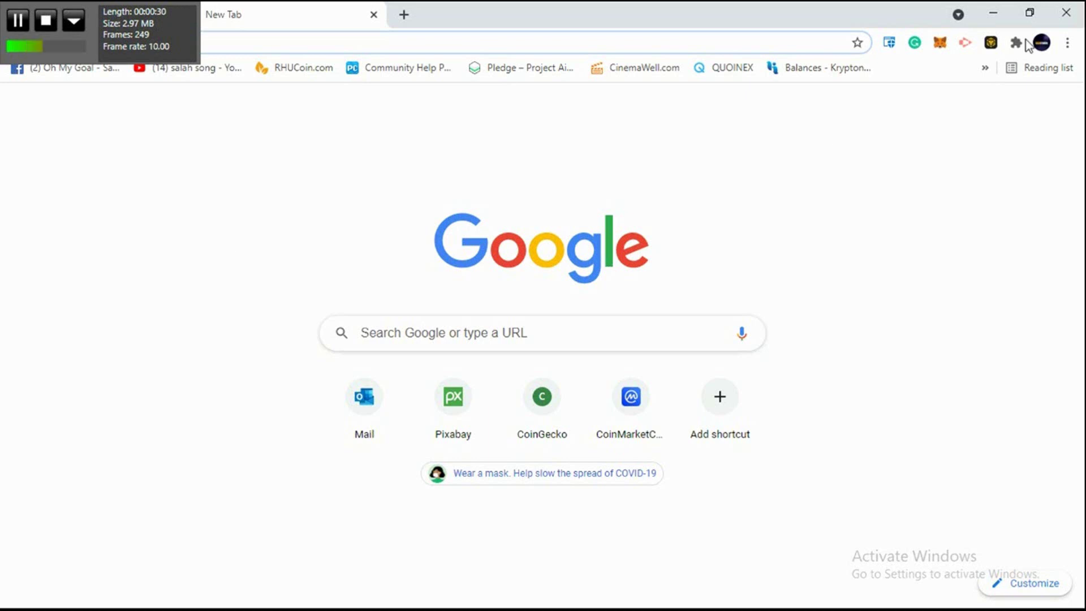
left_click(991, 42)
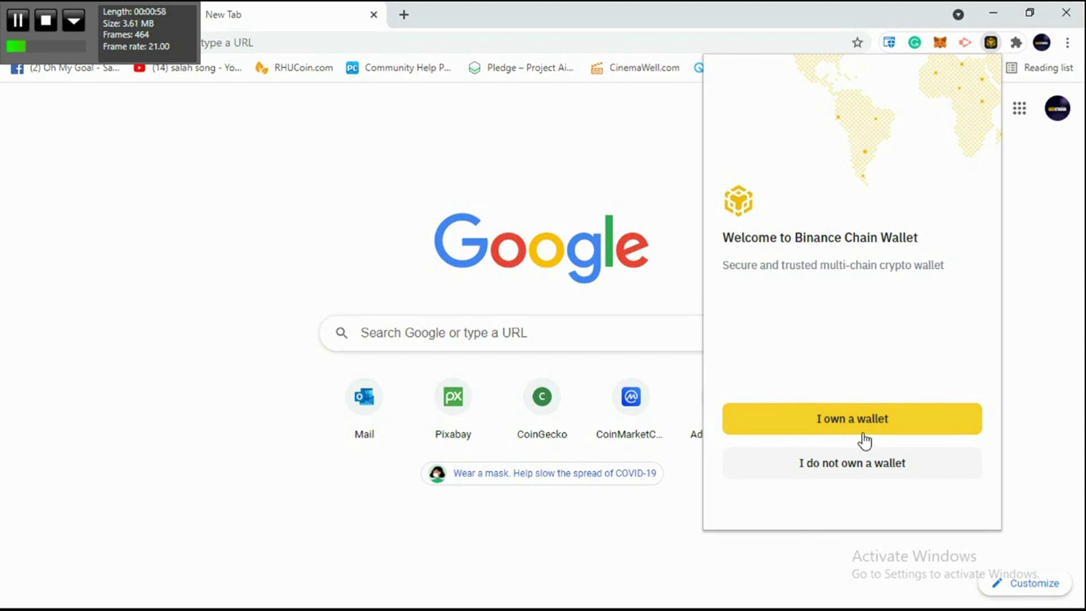
Choose 'I do not own a wallet' and enter a matching strong password in both fields.
left_click(873, 478)
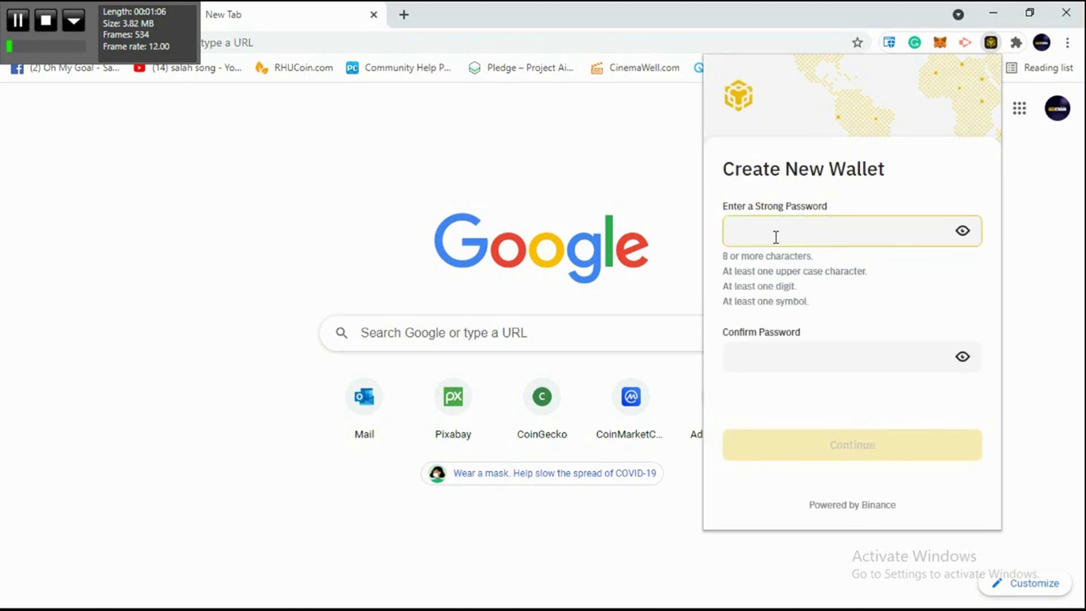
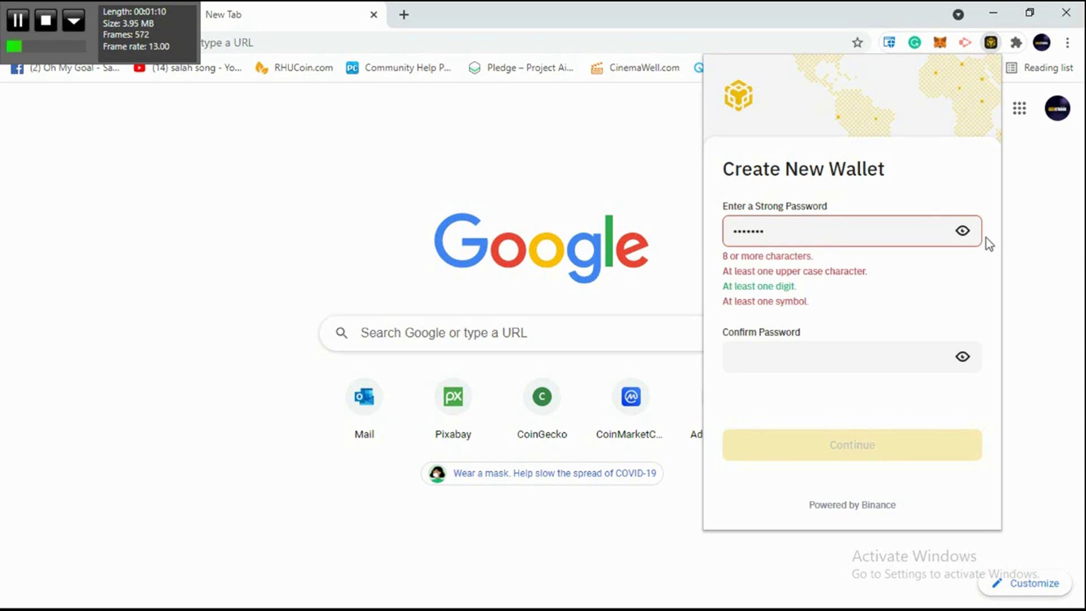
left_click(962, 232)
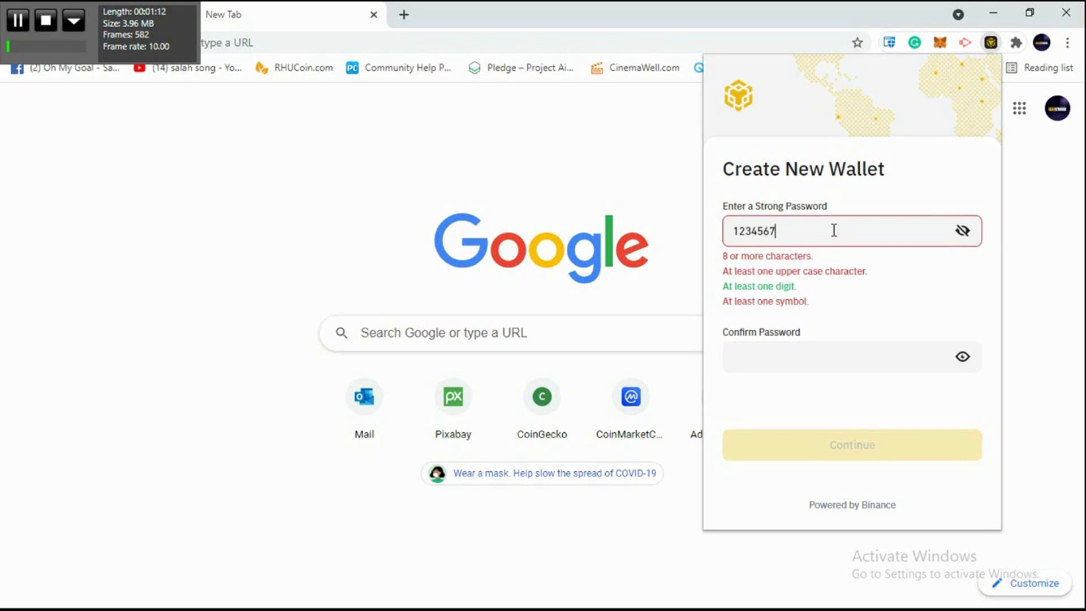
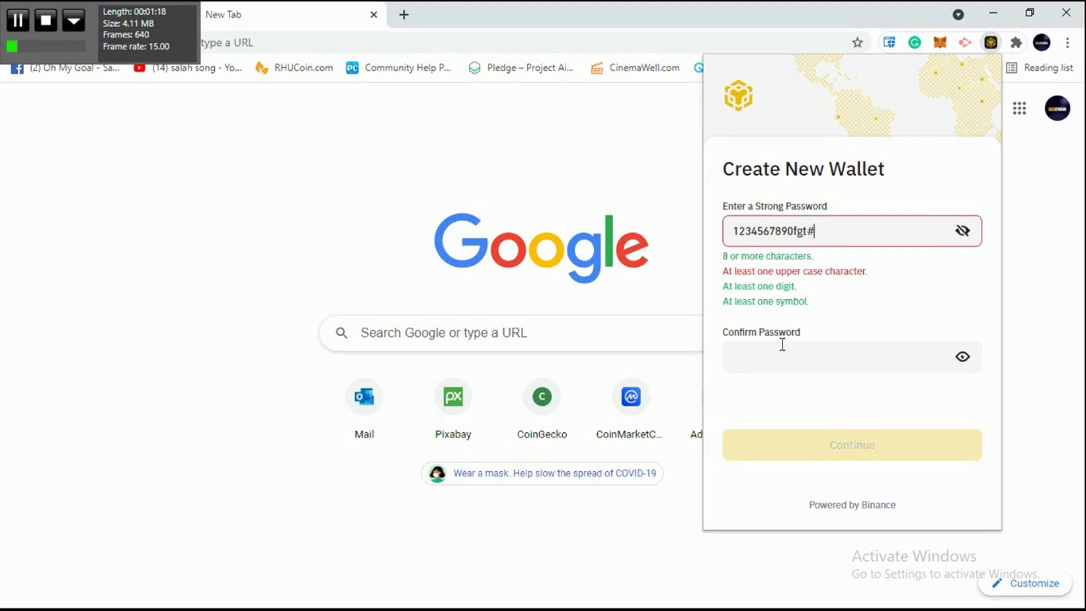
left_click(781, 354)
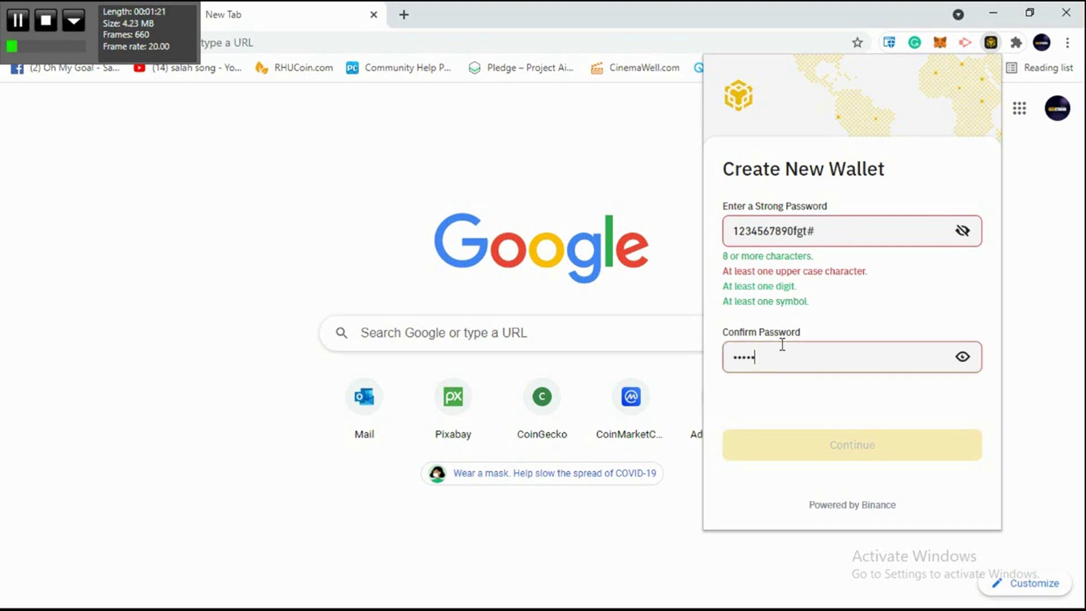
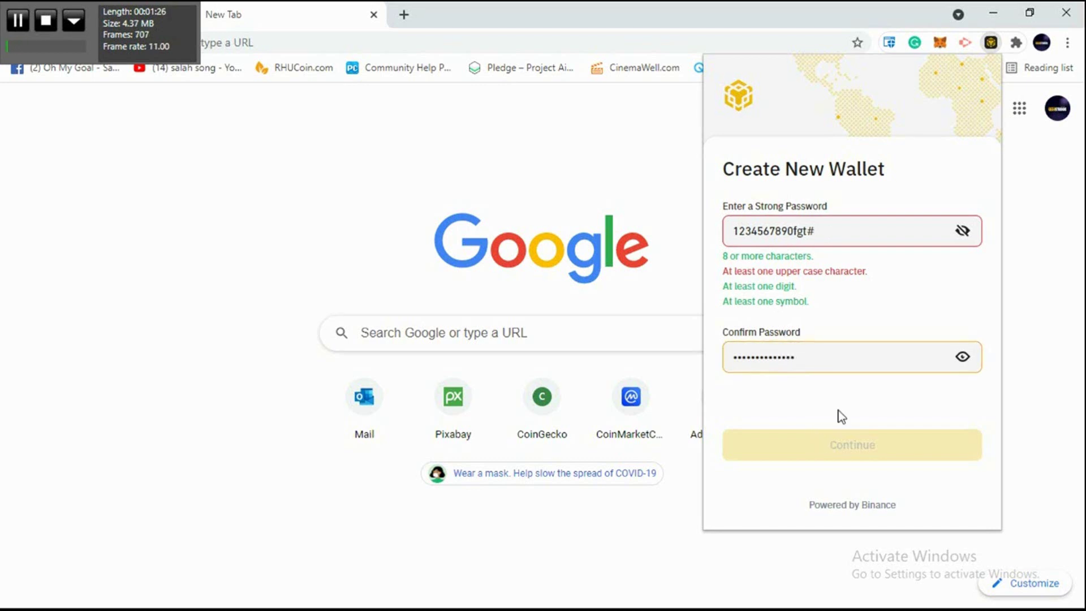
left_click(962, 358)
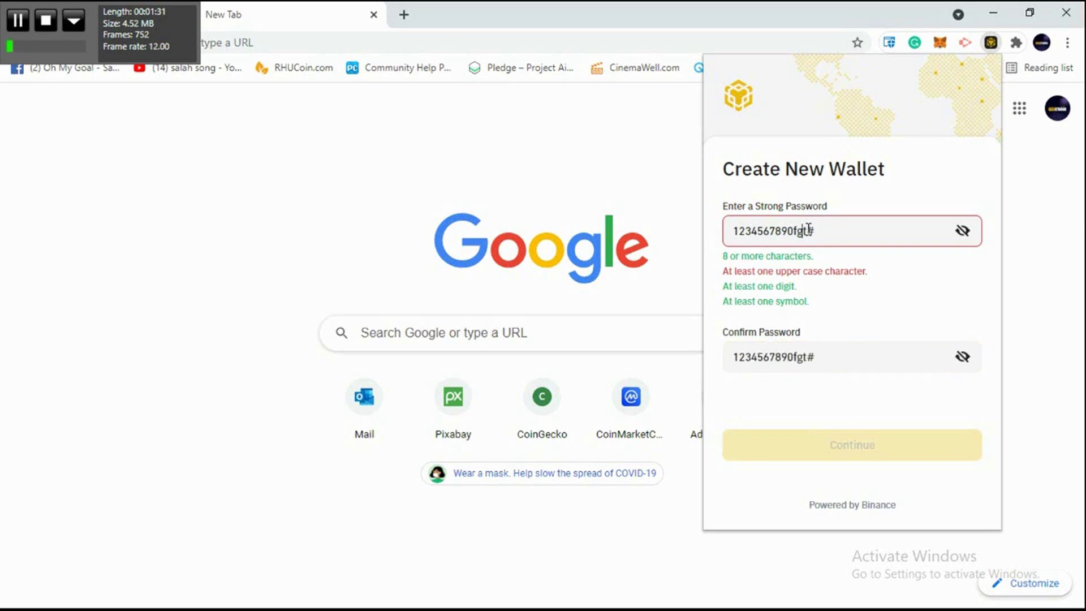
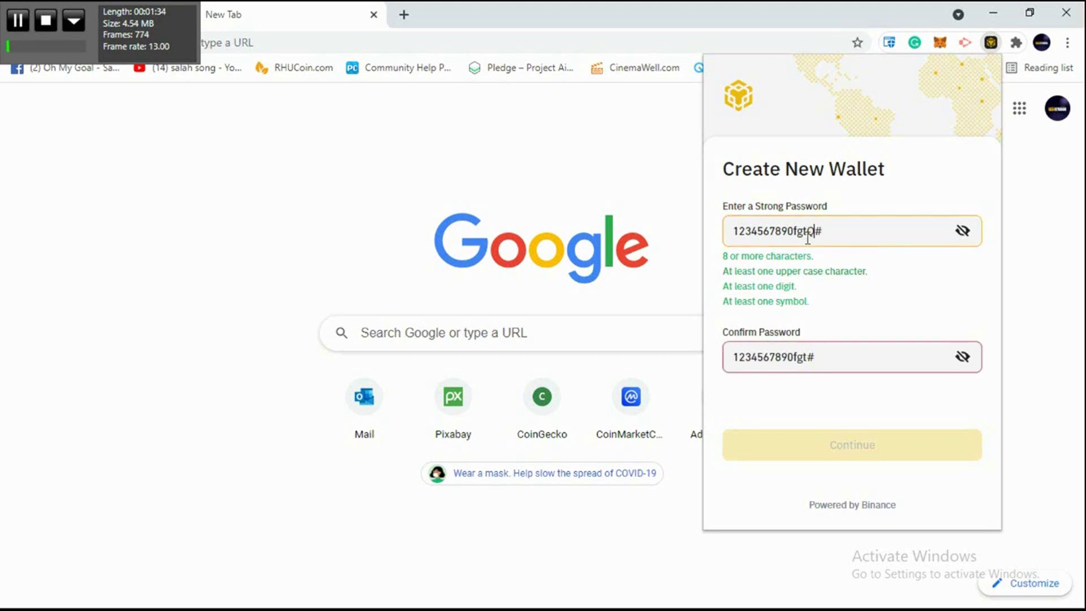
left_click(806, 357)
type("Q")
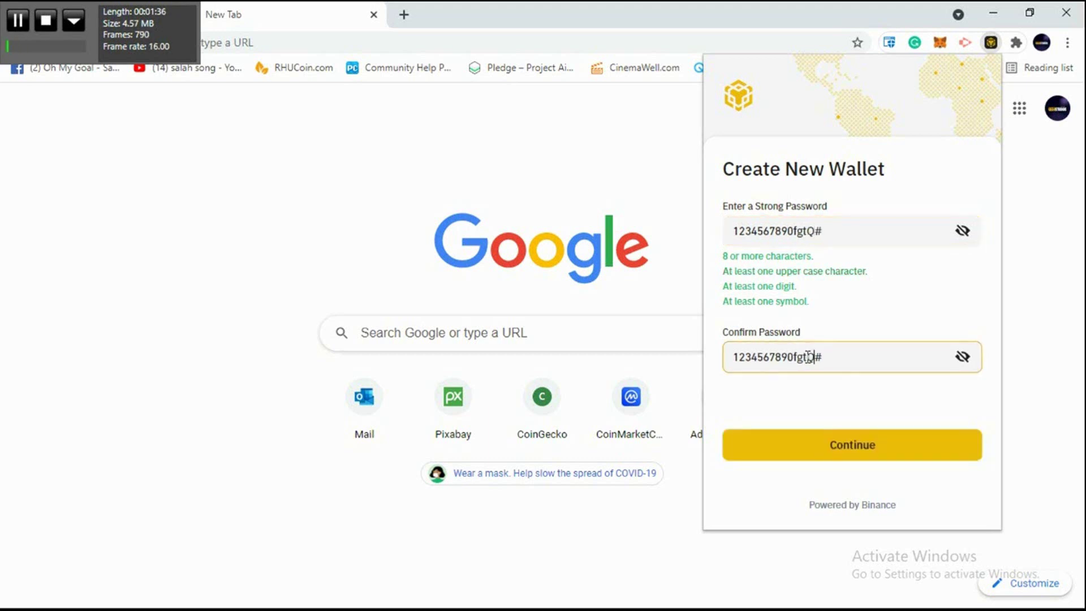
Submit the new wallet password to reach the twelve-word seed phrase backup page.
left_click(829, 446)
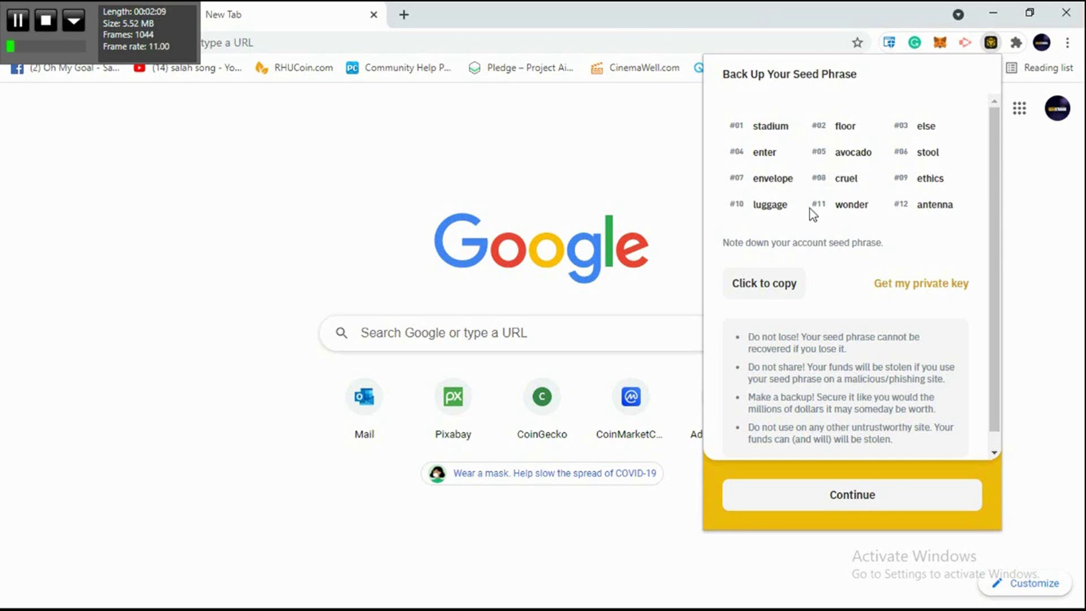
left_click_drag(987, 217, 990, 241)
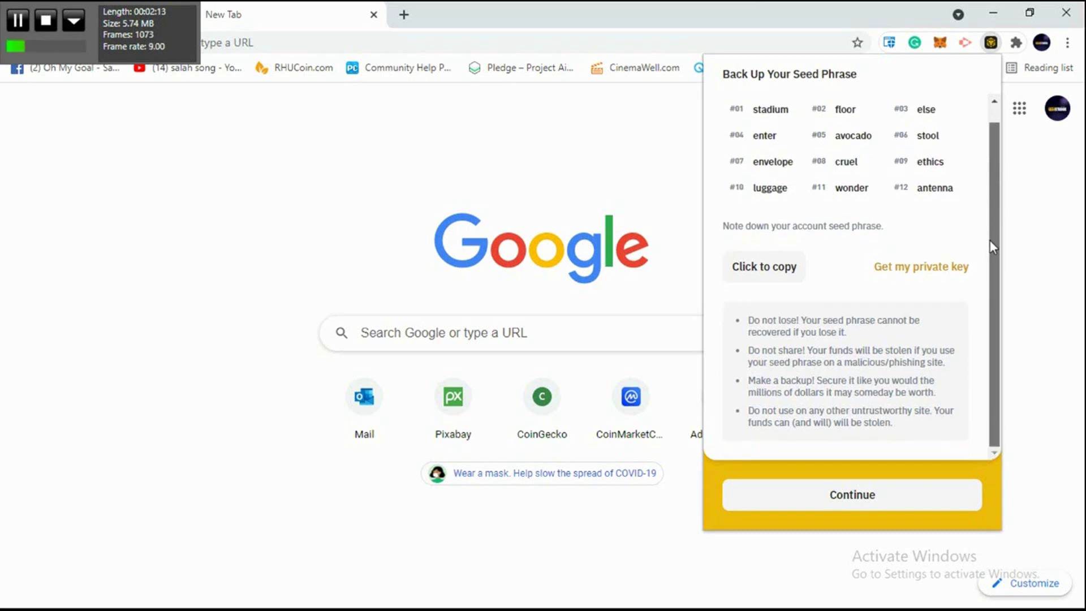
left_click_drag(990, 237, 994, 216)
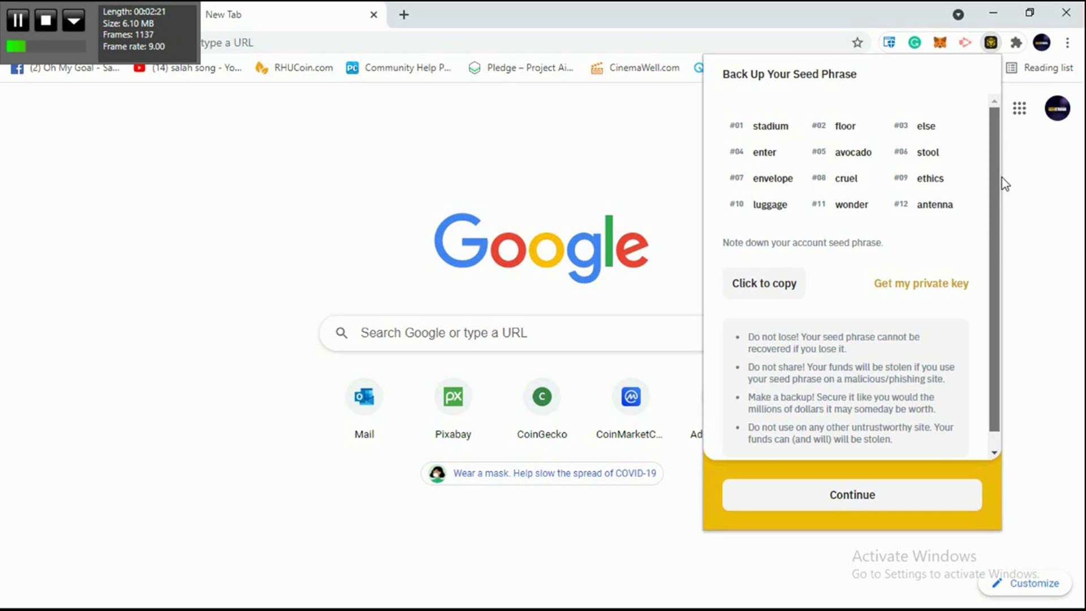
scroll(989, 209, "down", 1)
scroll(985, 207, "up", 1)
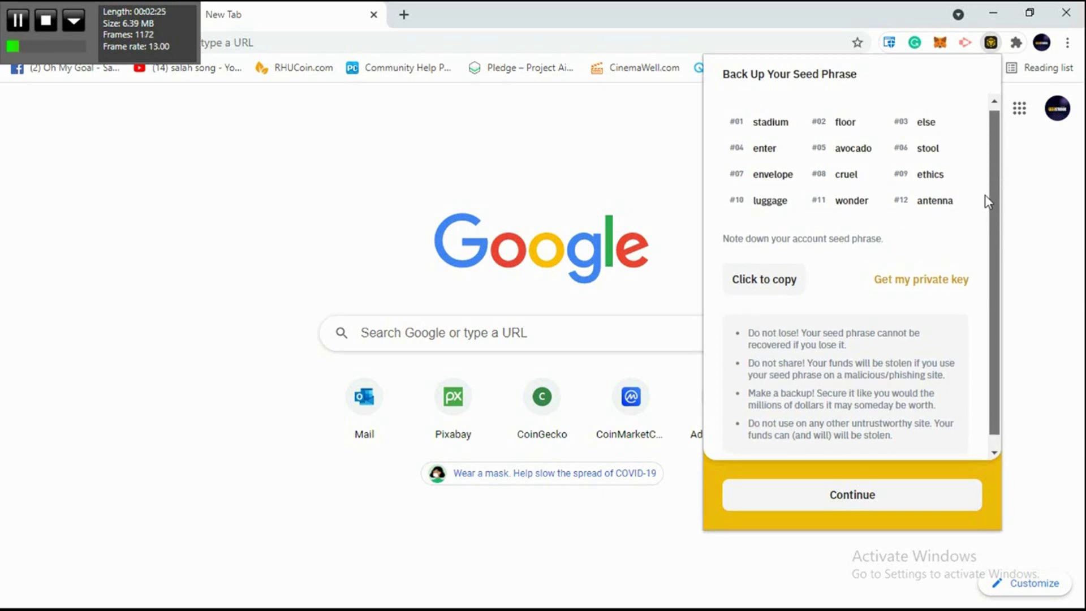
scroll(987, 202, "down", 1)
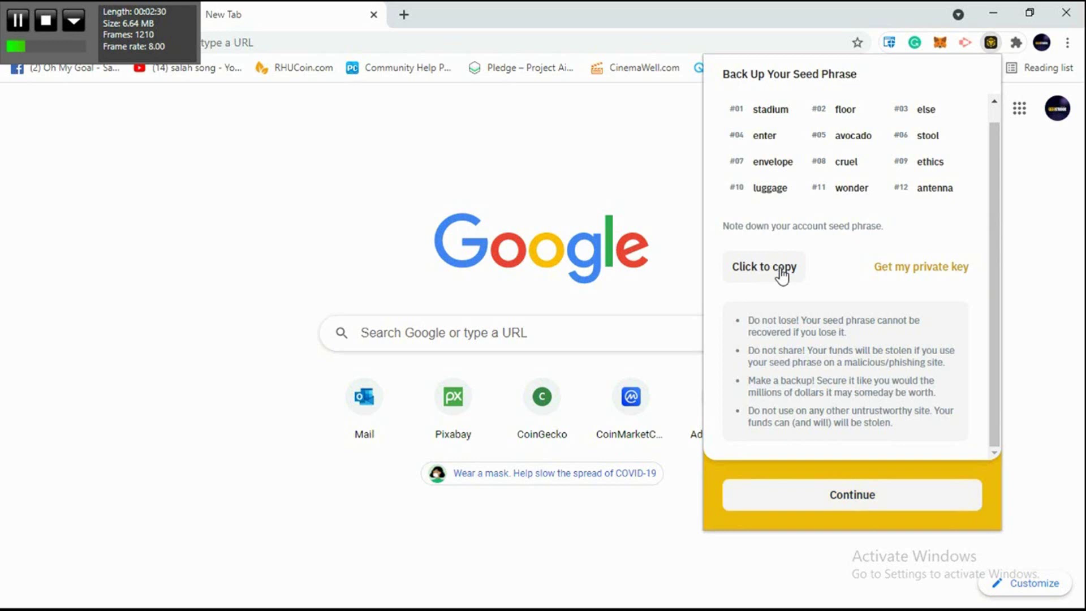
Go back from seed phrase confirmation to the backup page, then continue to the 0.00 BNB dashboard.
left_click(854, 496)
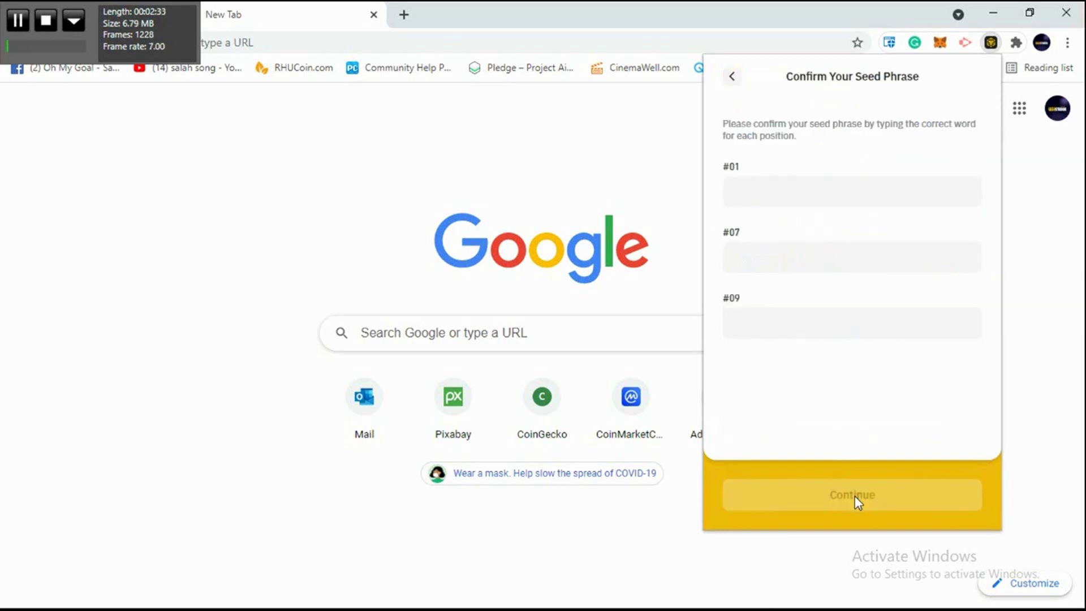
left_click(774, 190)
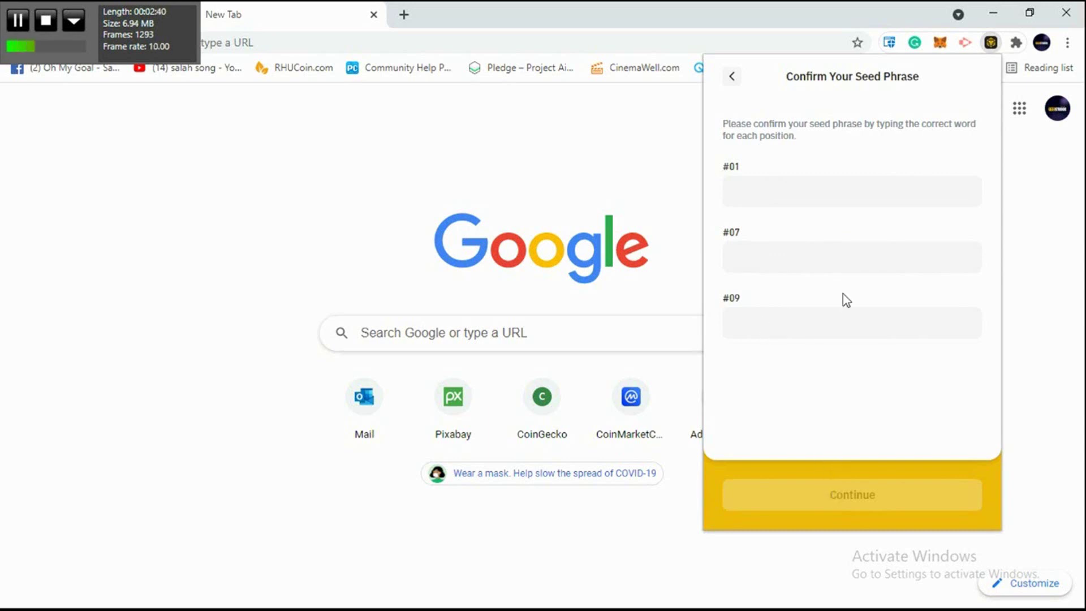
left_click(735, 79)
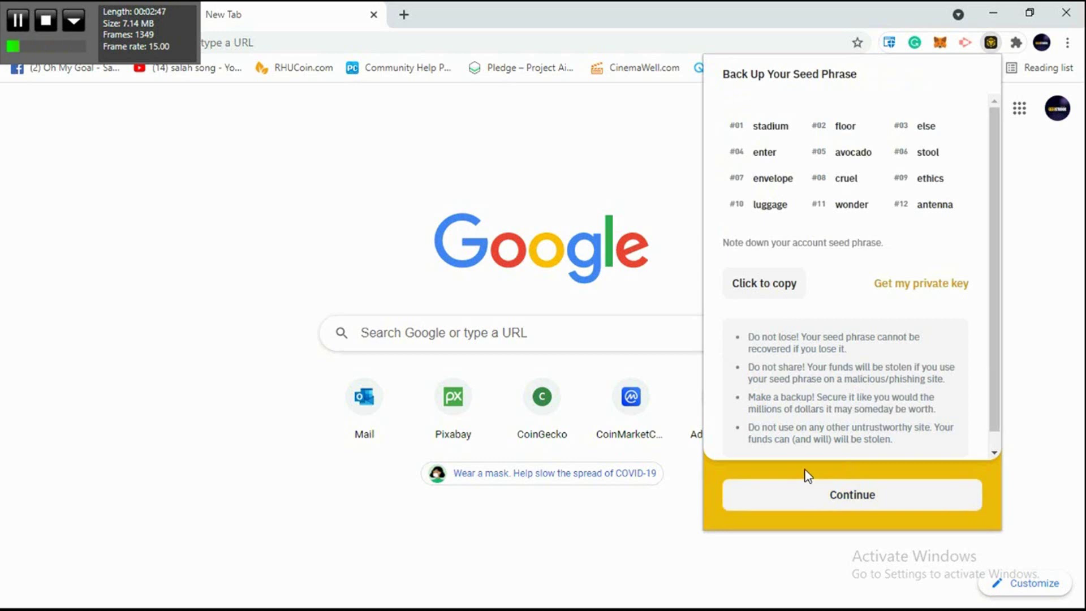
left_click(852, 495)
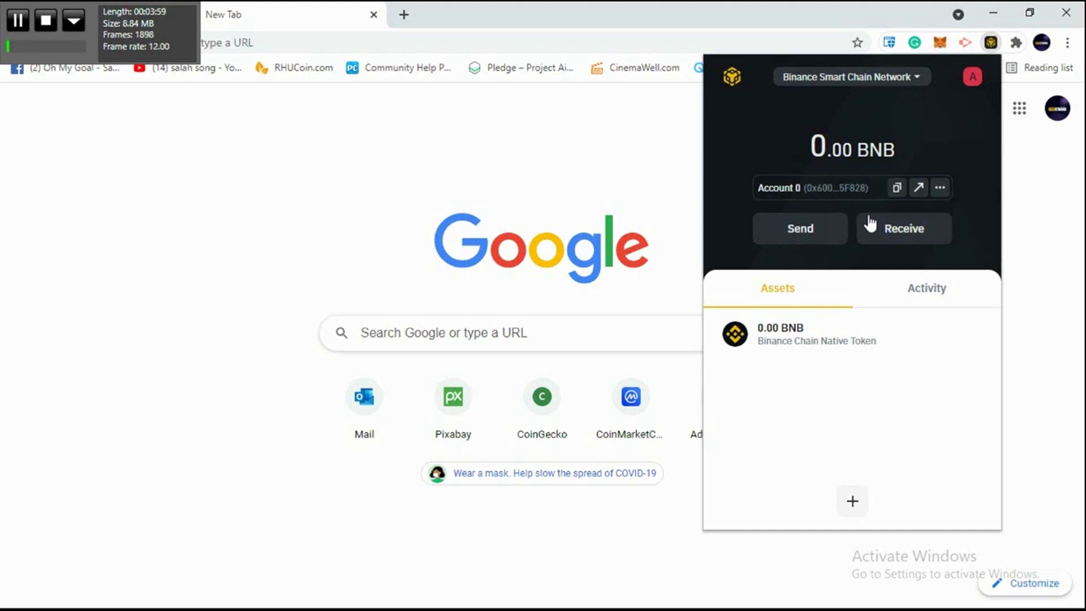
Copy the Account 0 wallet address with the dashboard's copy icon.
left_click(896, 189)
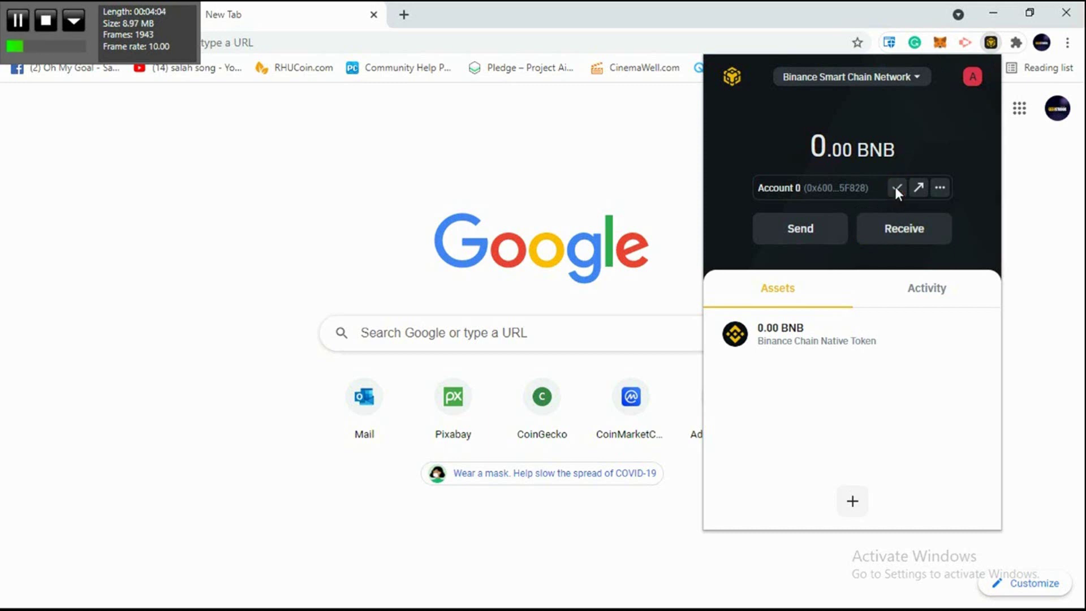